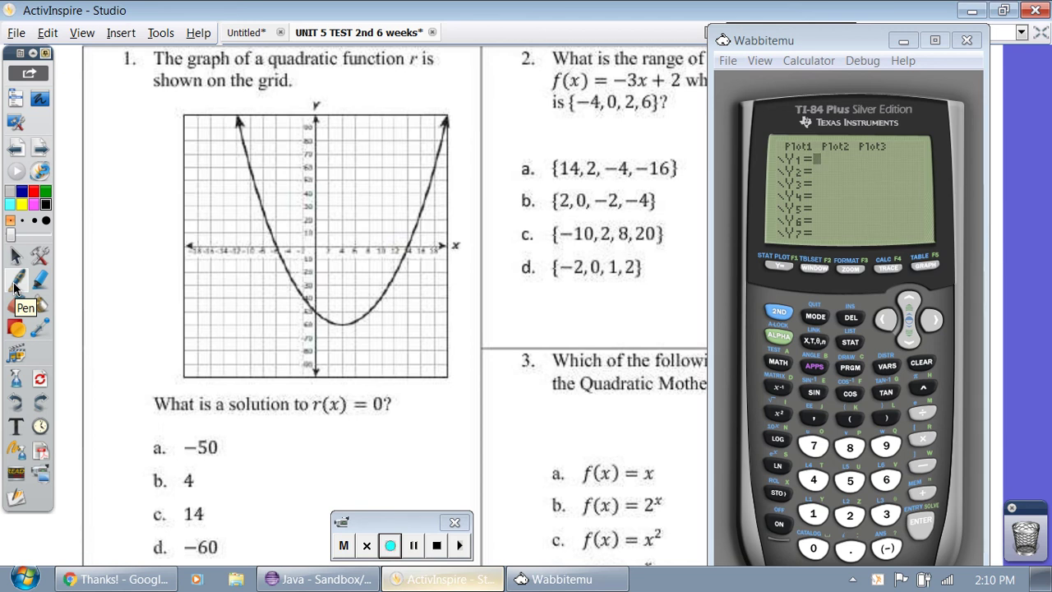
- With the pen, write f(x)=y under question 1 and circle the y in yellow
left_click(14, 284)
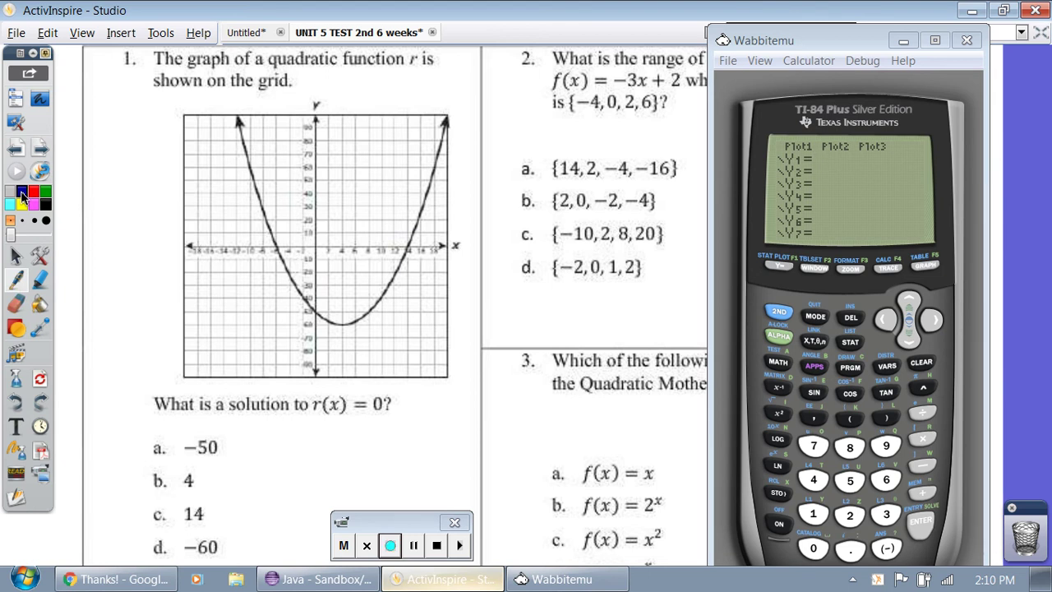
mouse_move(304, 452)
left_mouse_down()
mouse_move(328, 440)
mouse_move(326, 453)
mouse_move(350, 437)
mouse_move(350, 456)
mouse_move(365, 435)
left_mouse_up()
left_click_drag(354, 445, 393, 434)
left_click_drag(399, 431, 385, 461)
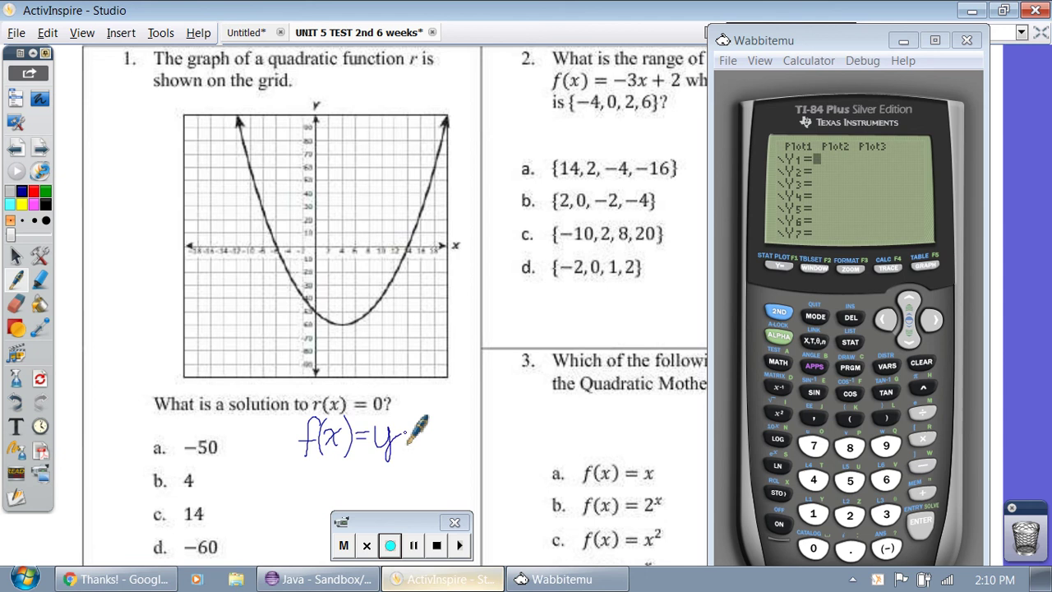
left_click(22, 206)
mouse_move(386, 380)
left_mouse_down()
mouse_move(373, 469)
mouse_move(394, 479)
mouse_move(404, 415)
left_mouse_up()
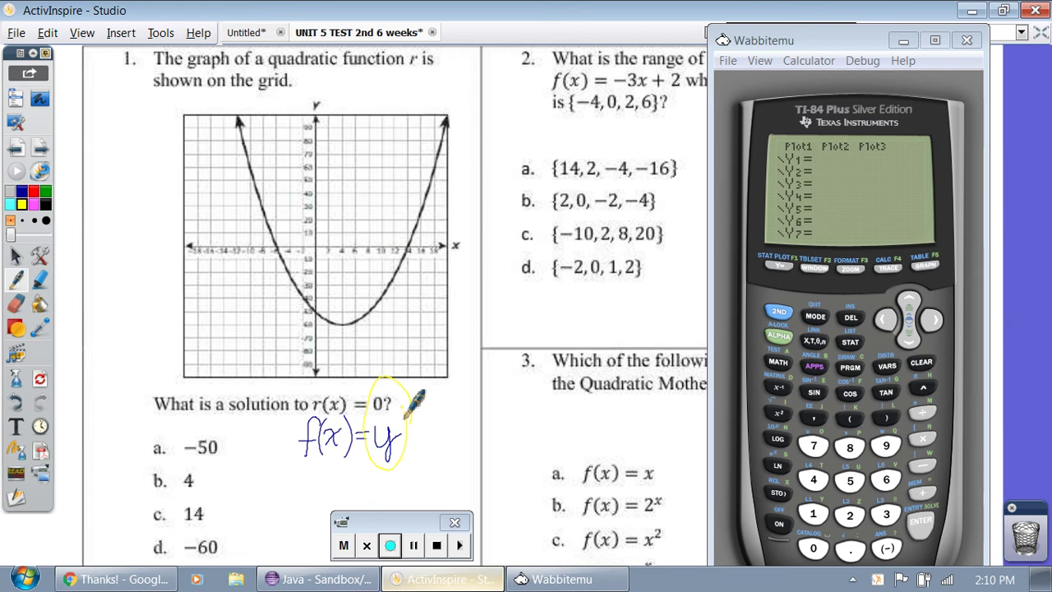
- Write (?, 0) in black to the left of the graph
left_click(45, 205)
left_click_drag(94, 182, 87, 222)
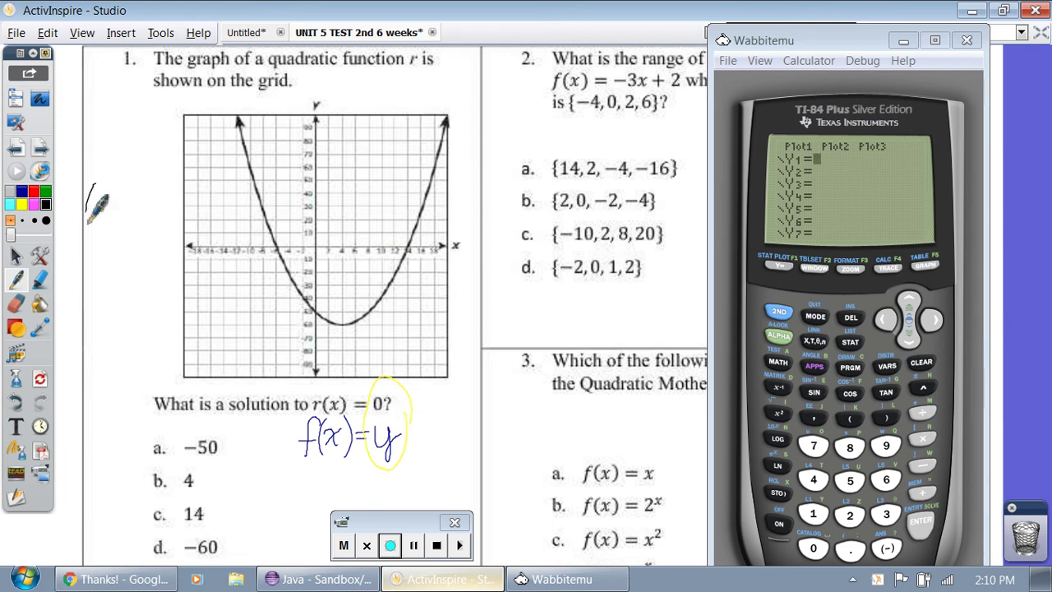
mouse_move(166, 179)
left_mouse_down()
mouse_move(167, 227)
mouse_move(159, 191)
mouse_move(110, 208)
mouse_move(119, 230)
left_mouse_up()
left_click(105, 216)
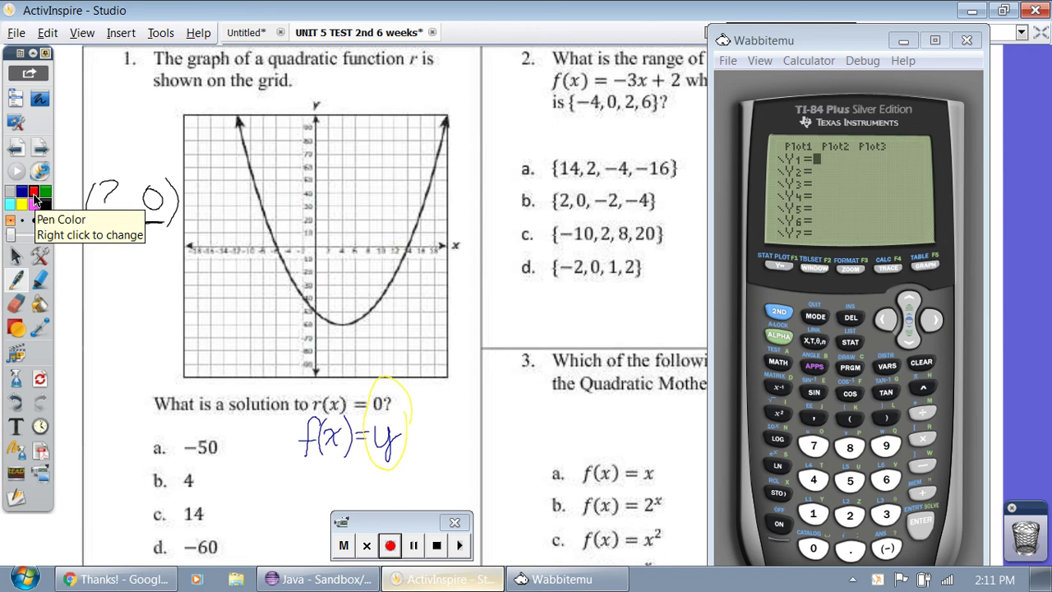
- In red, tick the 0, trace the x-axis to the right intercept, and write (14,0)
left_click(342, 250)
left_click_drag(151, 168, 167, 163)
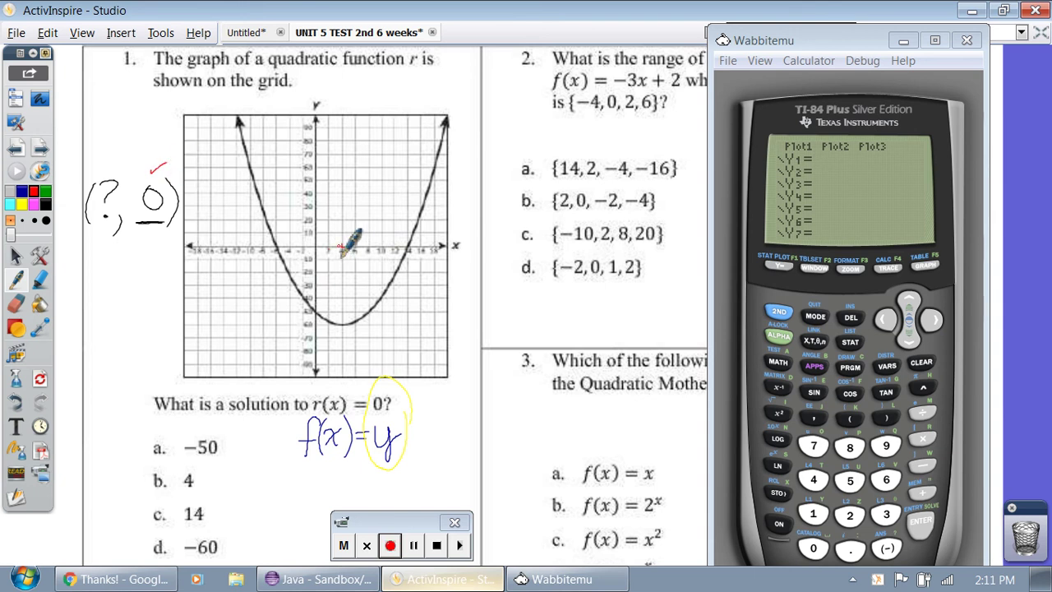
left_click_drag(314, 245, 407, 245)
mouse_move(92, 135)
left_mouse_down()
mouse_move(91, 169)
mouse_move(122, 177)
left_mouse_up()
mouse_move(149, 138)
left_mouse_down()
mouse_move(142, 135)
mouse_move(164, 176)
left_mouse_up()
left_click_drag(84, 124, 79, 176)
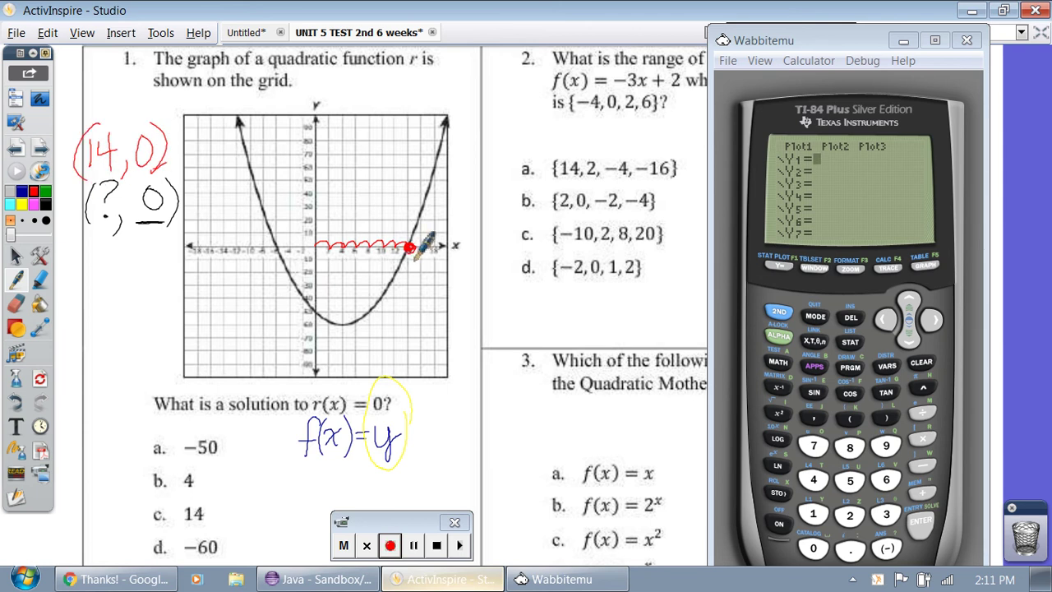
- Trace to the left intercept and note (-6,0), then circle answer c. 14 and f(x)=y
left_click_drag(316, 246, 277, 249)
left_click_drag(81, 264, 118, 287)
left_click_drag(136, 248, 134, 249)
left_click_drag(150, 236, 151, 284)
mouse_move(80, 235)
left_mouse_down()
mouse_move(75, 284)
mouse_move(130, 243)
mouse_move(92, 155)
mouse_move(92, 299)
mouse_move(132, 262)
left_mouse_up()
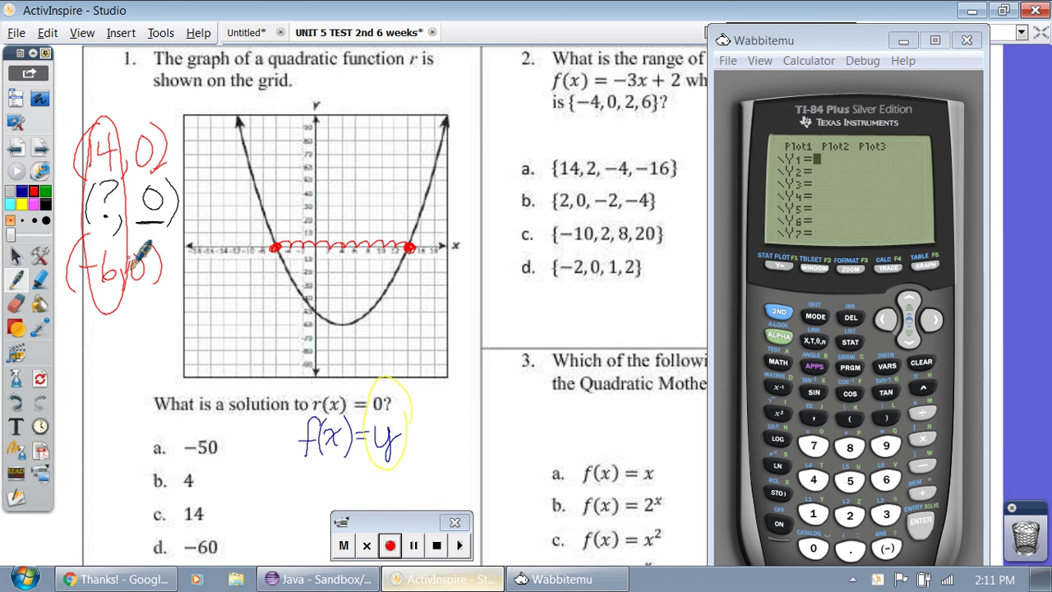
mouse_move(241, 498)
left_mouse_down()
mouse_move(197, 528)
mouse_move(234, 493)
mouse_move(210, 485)
left_mouse_up()
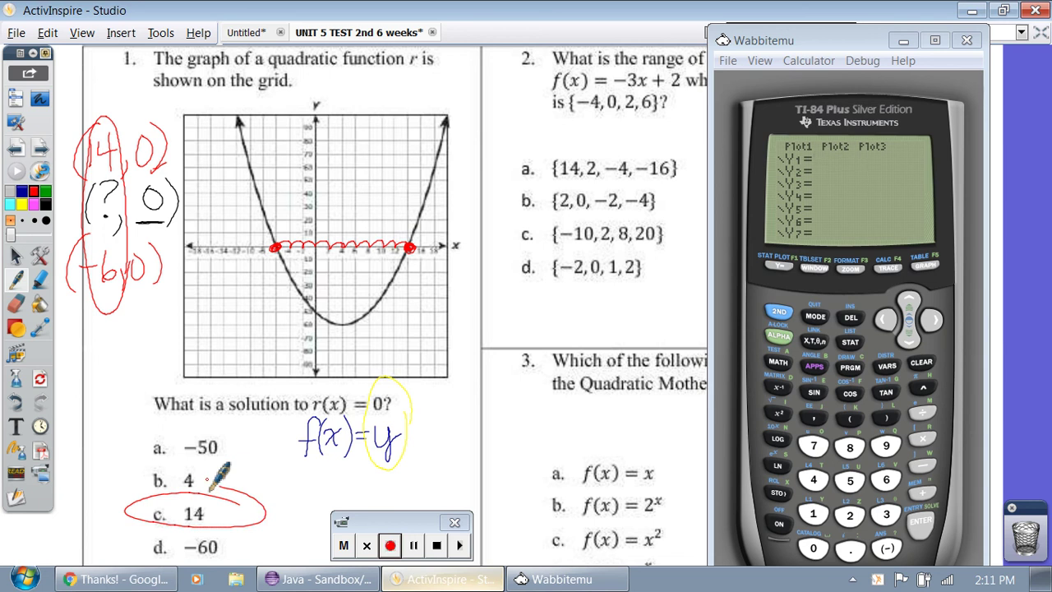
mouse_move(377, 411)
left_mouse_down()
mouse_move(337, 416)
mouse_move(379, 414)
left_mouse_up()
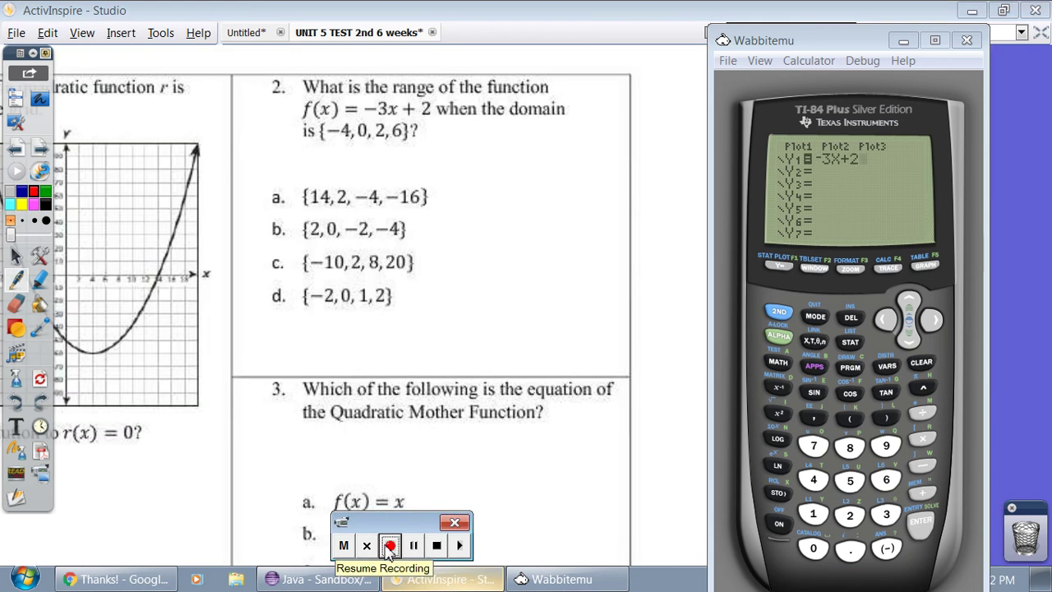
- Underline 'range' in question 2 and draw an x|y table with a circled question mark
left_click(390, 546)
left_click_drag(393, 97, 450, 95)
mouse_move(465, 148)
left_mouse_down()
mouse_move(488, 170)
mouse_move(470, 170)
left_mouse_up()
mouse_move(503, 137)
left_mouse_down()
mouse_move(491, 341)
mouse_move(540, 162)
mouse_move(533, 188)
left_mouse_up()
left_click_drag(444, 186, 569, 176)
mouse_move(564, 134)
left_mouse_down()
mouse_move(585, 125)
mouse_move(578, 153)
left_mouse_up()
left_click(573, 162)
mouse_move(606, 117)
left_mouse_down()
mouse_move(551, 154)
mouse_move(609, 119)
left_mouse_up()
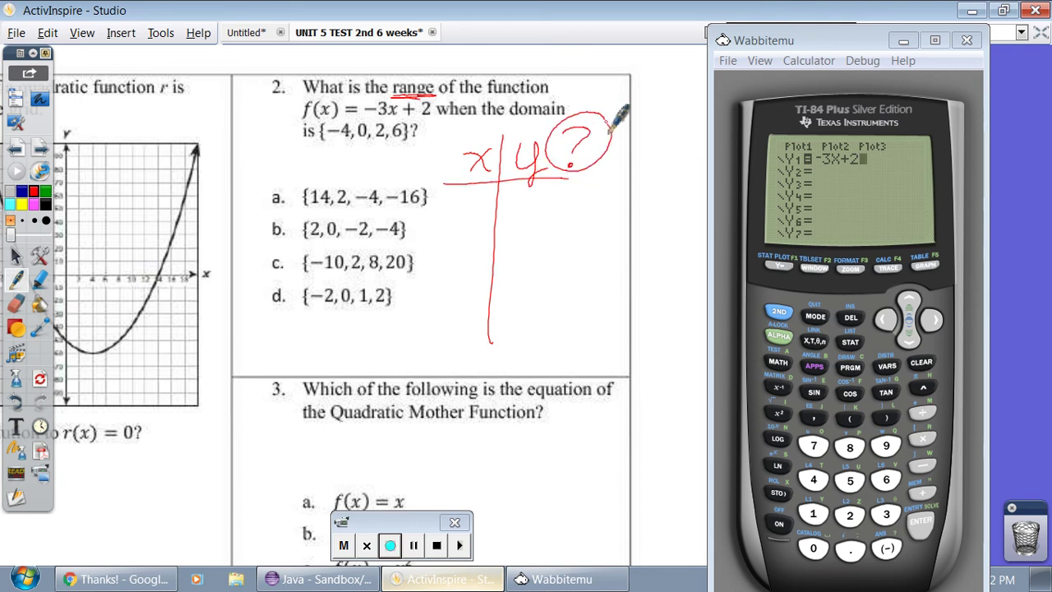
- Circle f(x) = -3x + 2 and write y = -3x+2 beside the choices
mouse_move(333, 94)
left_mouse_down()
mouse_move(292, 124)
mouse_move(416, 131)
mouse_move(443, 115)
mouse_move(349, 91)
left_mouse_up()
mouse_move(260, 149)
left_mouse_down()
mouse_move(263, 189)
mouse_move(327, 164)
mouse_move(374, 176)
mouse_move(385, 162)
left_mouse_up()
left_click(284, 158)
left_click_drag(388, 155, 403, 172)
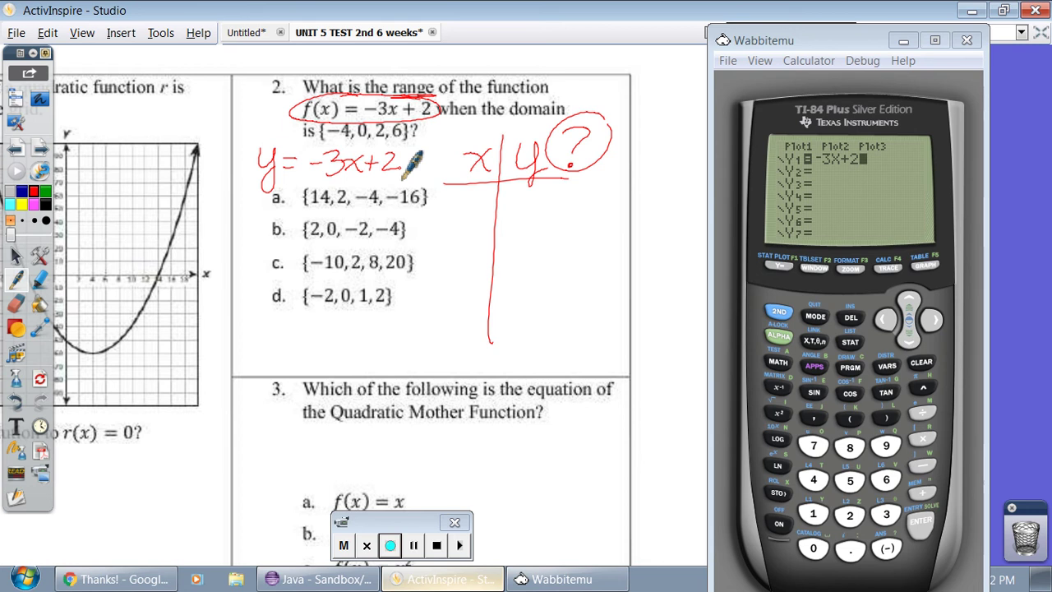
- List the x values -4, 0, 2, 6 in blue in the table's x column
left_click(25, 193)
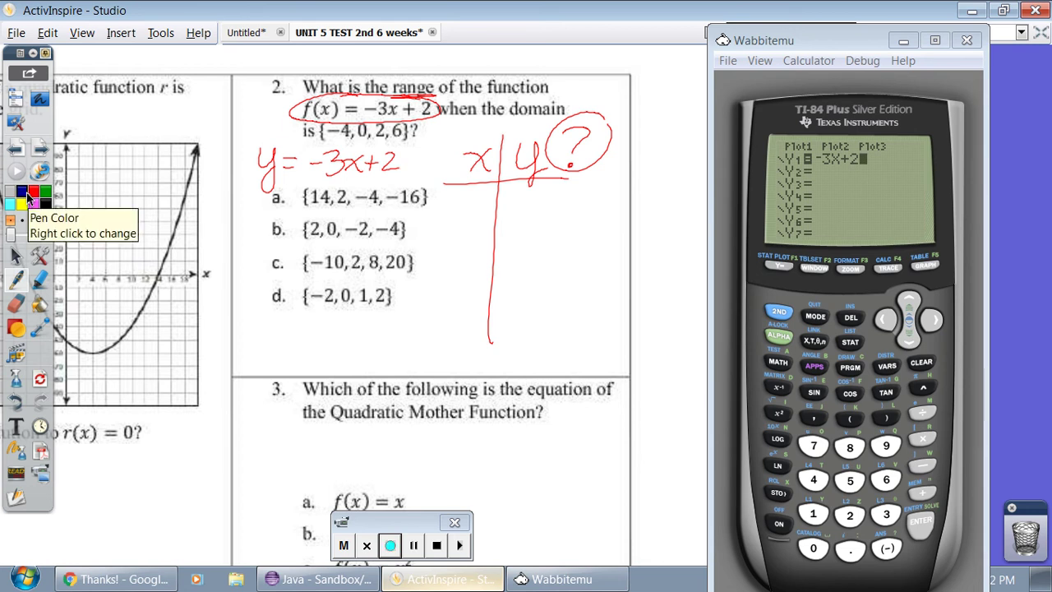
mouse_move(442, 200)
left_mouse_down()
mouse_move(475, 216)
mouse_move(466, 230)
left_mouse_up()
mouse_move(455, 267)
left_mouse_down()
mouse_move(482, 283)
mouse_move(468, 320)
left_mouse_up()
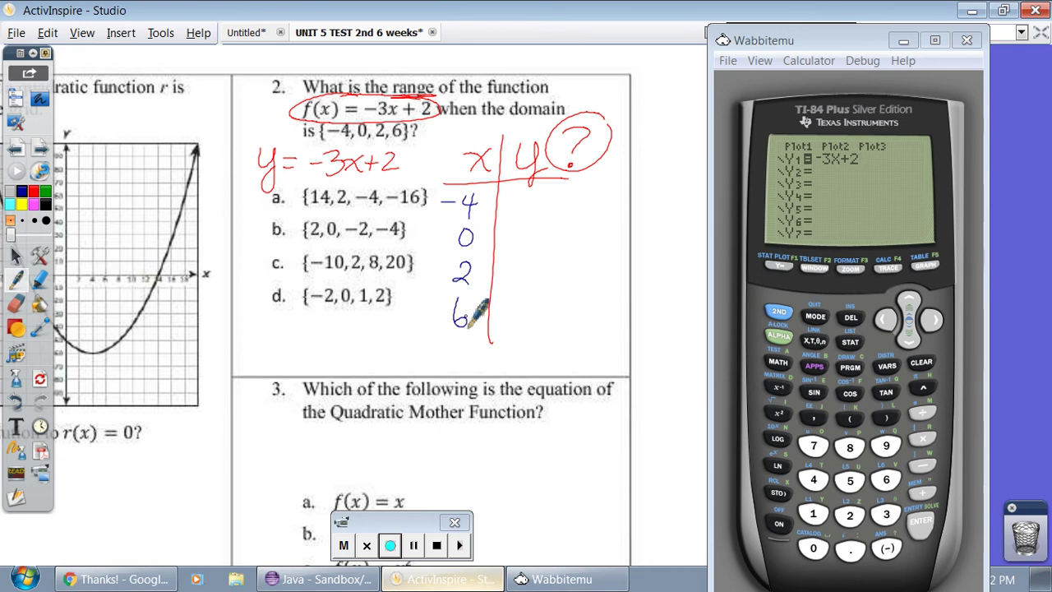
left_click(778, 312)
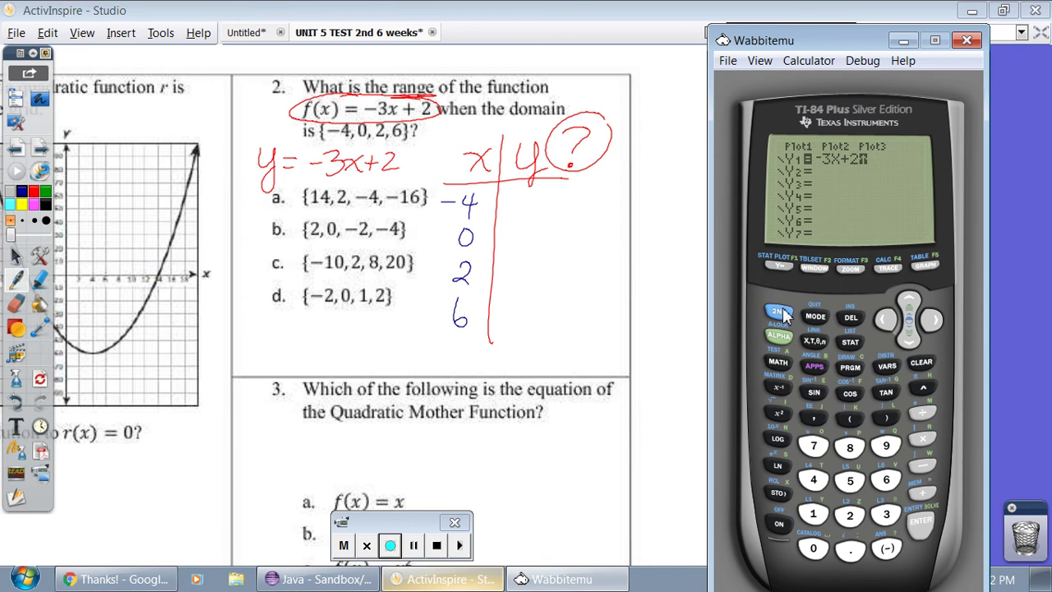
- Scroll Wabbitemu's Y1 table up to x = -4 and write 14 in the y column
left_click(928, 263)
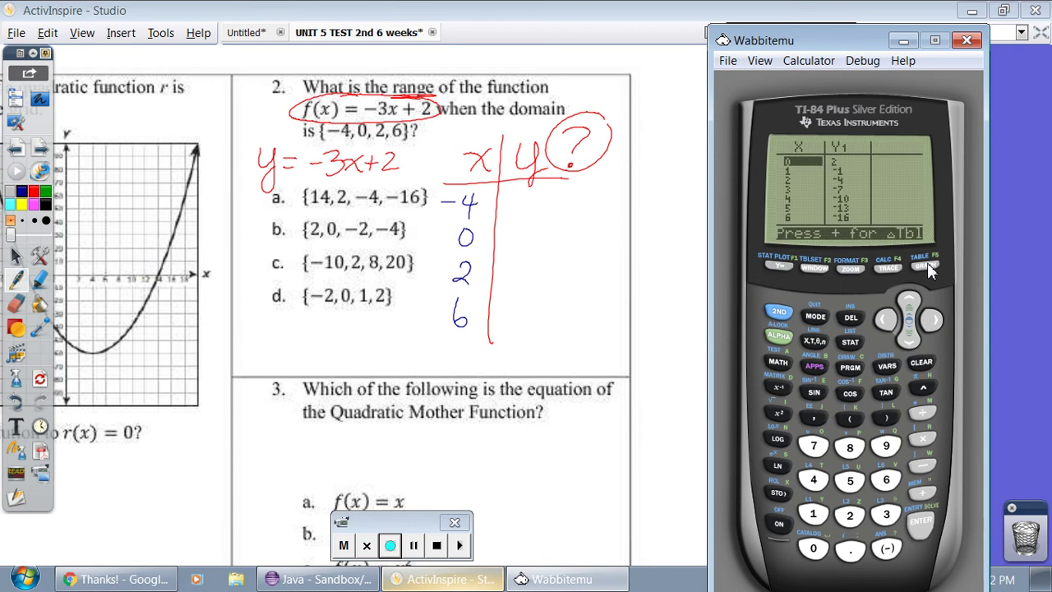
left_click(916, 304)
left_click(915, 304)
left_click(916, 304)
left_click(916, 304)
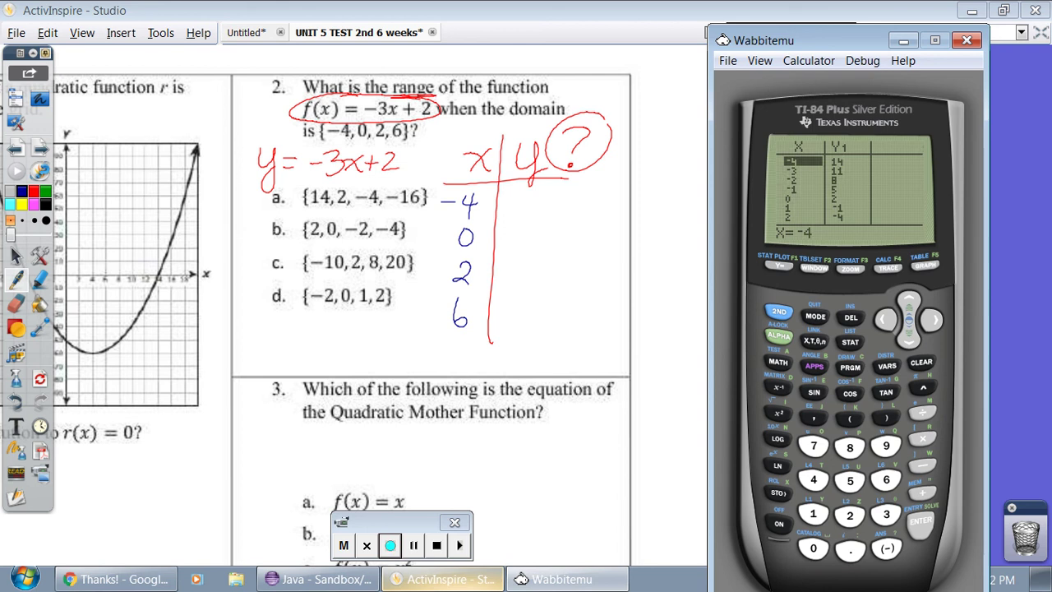
left_click(935, 322)
mouse_move(514, 194)
left_mouse_down()
mouse_move(514, 216)
mouse_move(544, 208)
mouse_move(539, 219)
left_mouse_up()
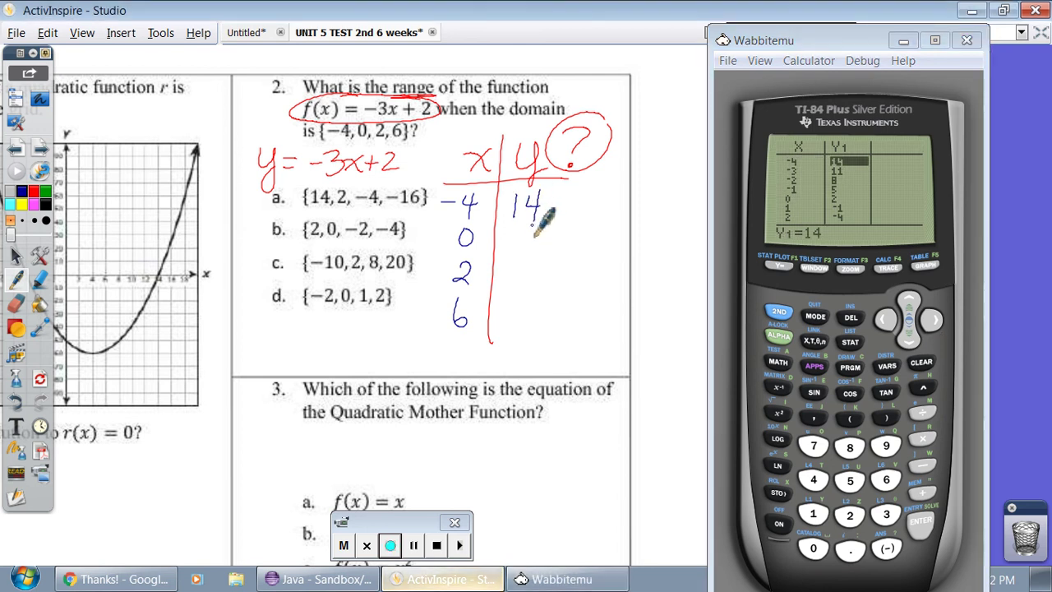
- Read the Y1 table and write 2 for x = 0 and -4 for x = 2
left_click(908, 339)
left_click(908, 338)
left_click(908, 339)
left_click(908, 339)
mouse_move(512, 229)
left_mouse_down()
mouse_move(518, 255)
mouse_move(537, 232)
mouse_move(523, 272)
left_mouse_up()
left_click(909, 339)
left_click(909, 338)
mouse_move(534, 261)
left_mouse_down()
mouse_move(547, 277)
mouse_move(541, 294)
left_mouse_up()
- Write -16 for x = 6, then circle the y values and answer a as the range
left_click(908, 341)
left_click(908, 342)
left_click(909, 341)
left_click(909, 341)
mouse_move(505, 323)
left_mouse_down()
mouse_move(541, 306)
mouse_move(535, 339)
mouse_move(556, 327)
left_mouse_up()
mouse_move(573, 287)
left_mouse_down()
mouse_move(555, 188)
mouse_move(507, 223)
mouse_move(505, 323)
mouse_move(578, 325)
left_mouse_up()
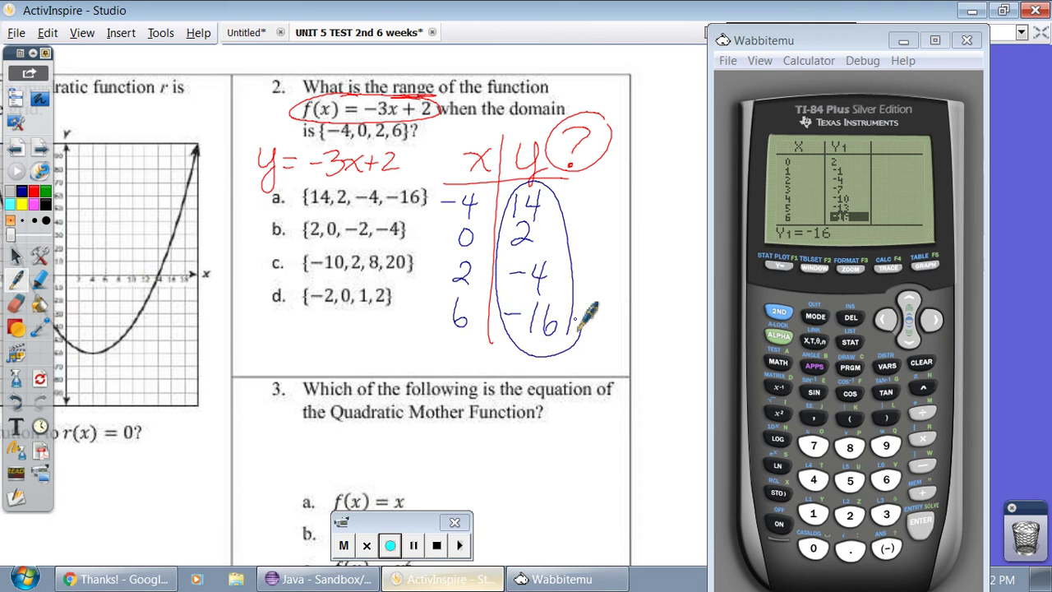
mouse_move(396, 183)
left_mouse_down()
mouse_move(419, 215)
mouse_move(385, 185)
left_mouse_up()
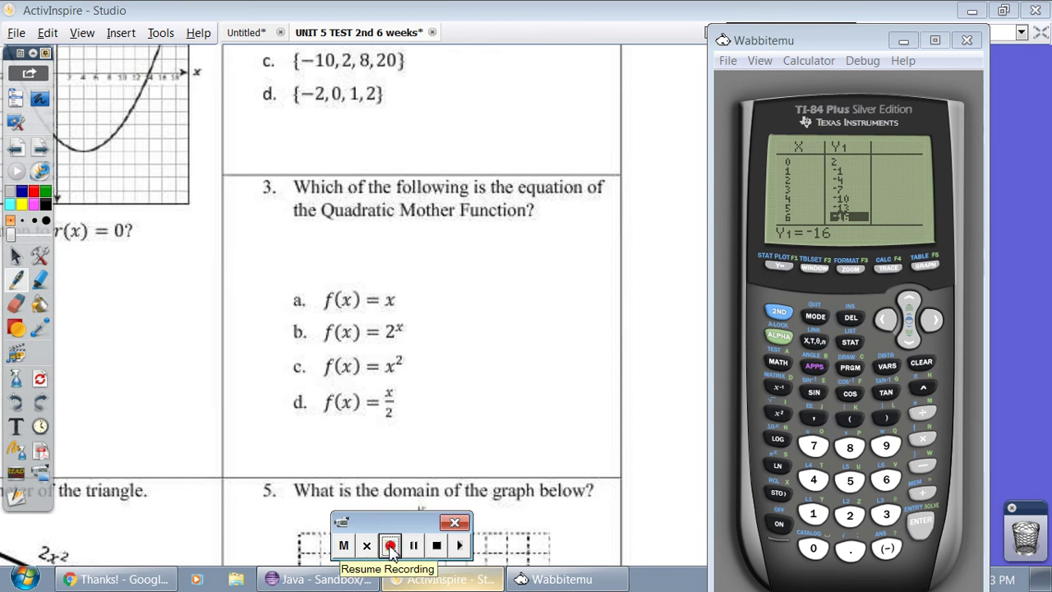
- Circle question 3's choices a, b, c in red with arrows, cross out d, and advance a page
left_click(391, 546)
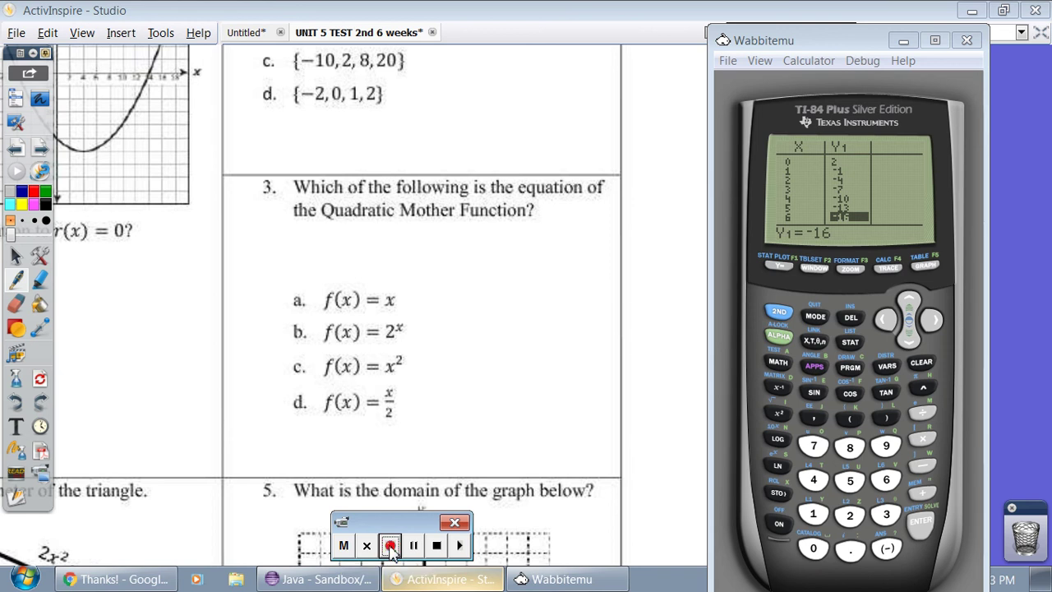
mouse_move(404, 277)
left_mouse_down()
mouse_move(273, 298)
mouse_move(425, 307)
mouse_move(383, 291)
mouse_move(250, 313)
mouse_move(461, 295)
mouse_move(516, 261)
left_mouse_up()
mouse_move(431, 308)
left_mouse_down()
mouse_move(369, 355)
mouse_move(423, 328)
mouse_move(280, 350)
mouse_move(461, 341)
mouse_move(530, 274)
left_mouse_up()
mouse_move(443, 322)
left_mouse_down()
mouse_move(428, 328)
mouse_move(444, 337)
mouse_move(427, 347)
mouse_move(322, 388)
mouse_move(400, 358)
left_mouse_up()
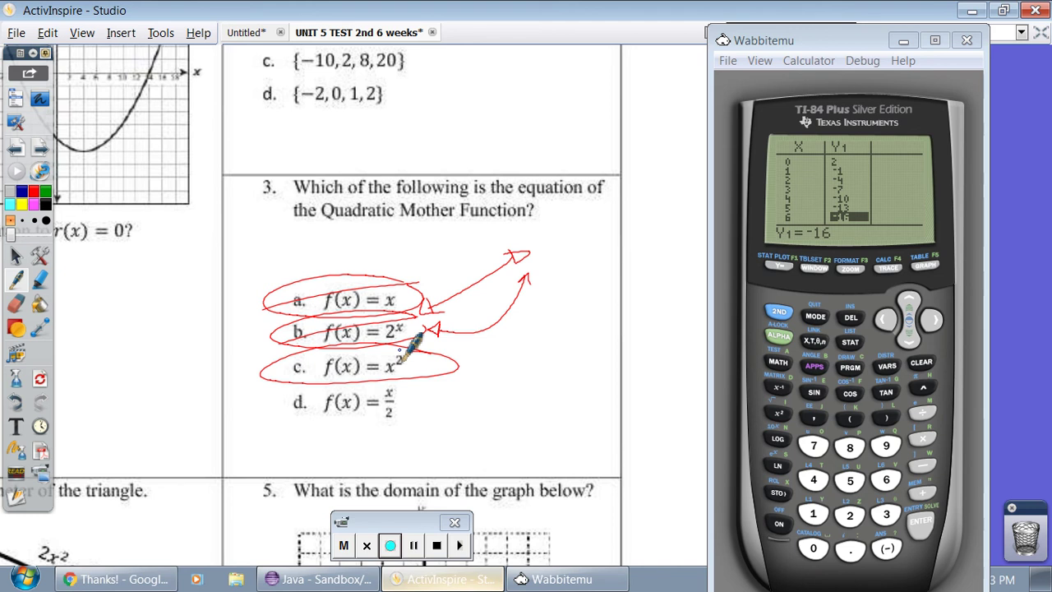
mouse_move(417, 387)
left_mouse_down()
mouse_move(286, 424)
mouse_move(425, 432)
left_mouse_up()
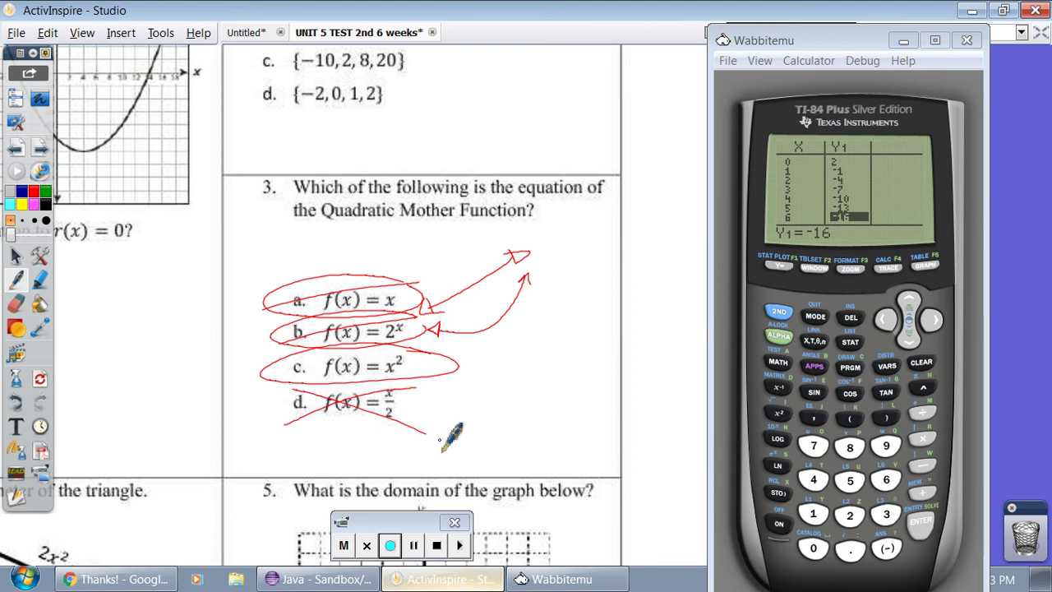
mouse_move(481, 337)
left_mouse_down()
mouse_move(473, 378)
mouse_move(504, 343)
mouse_move(509, 353)
mouse_move(484, 351)
left_mouse_up()
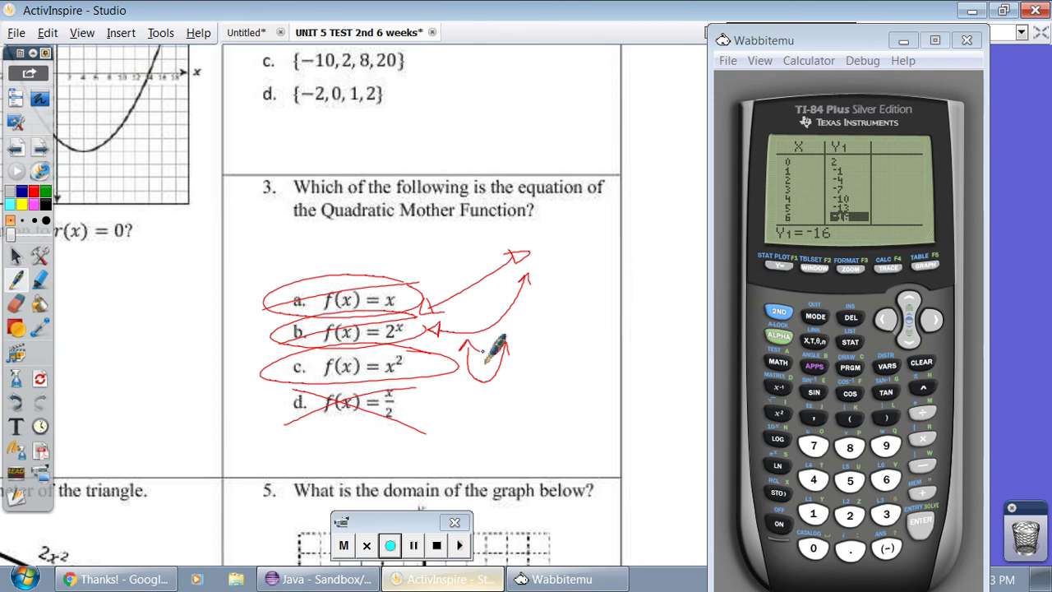
key("Page_Down")
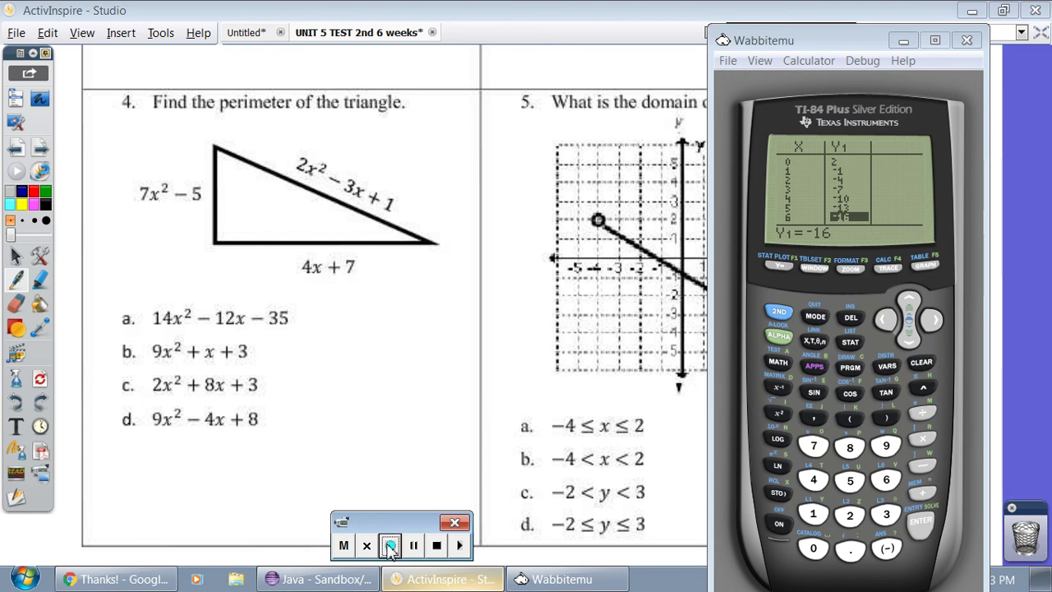
- Underline 'perimeter', clear the calculator to its home screen, and write STO beside question 4
left_click_drag(209, 116, 301, 115)
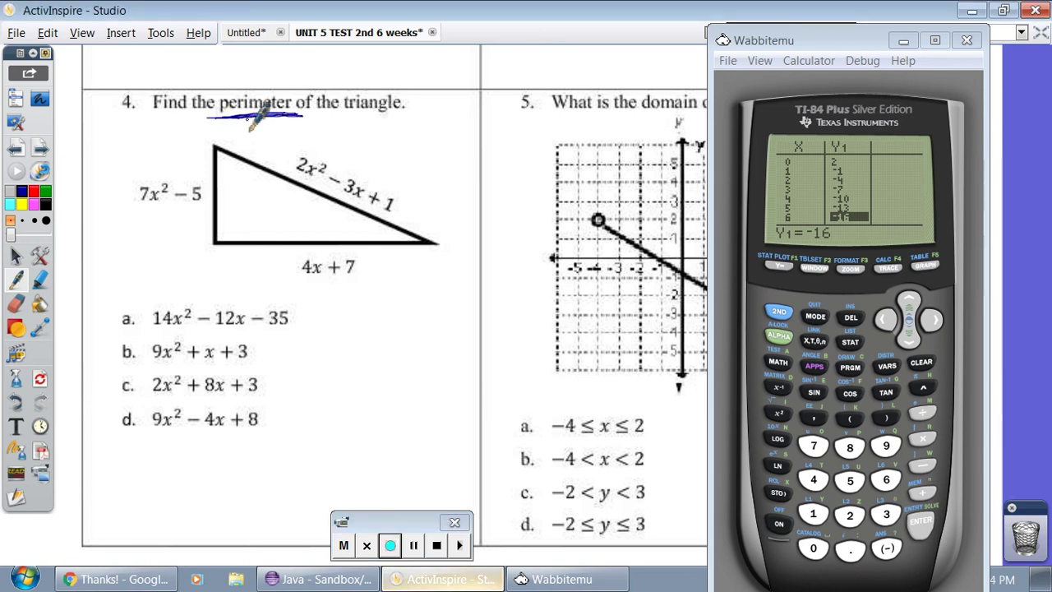
left_click(778, 311)
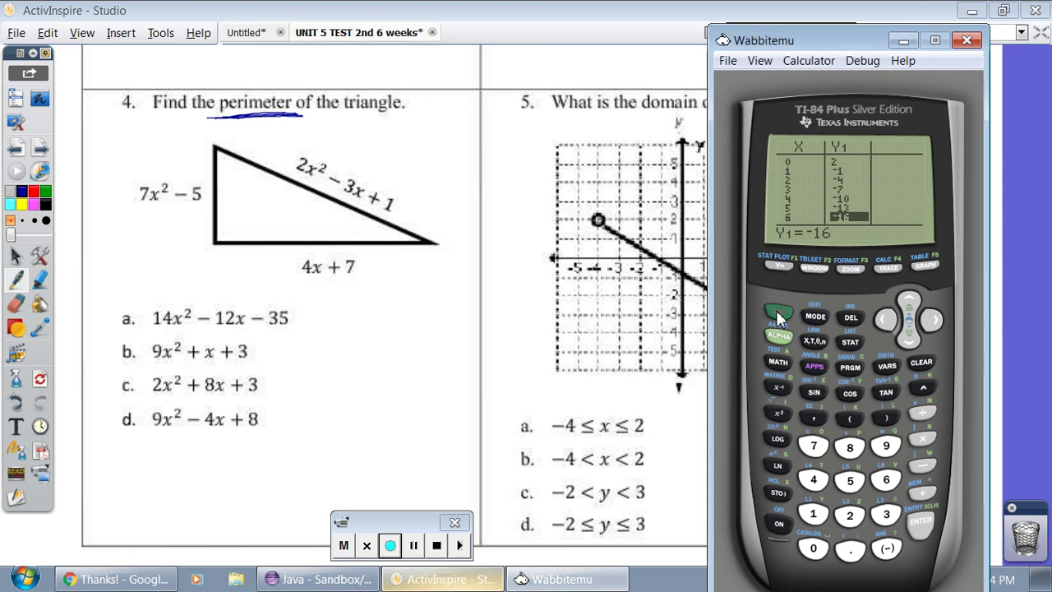
left_click(816, 314)
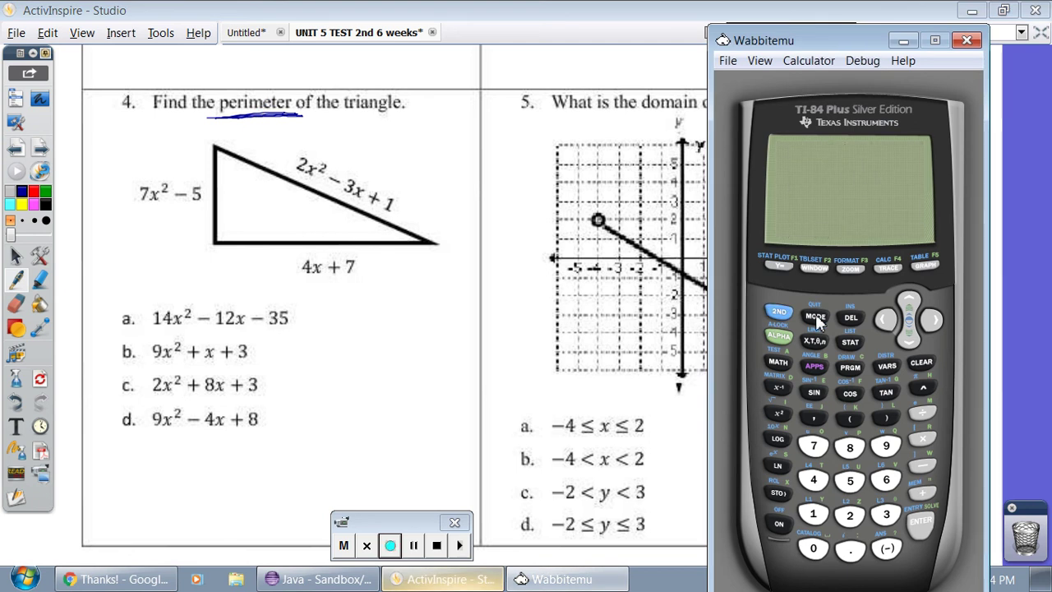
left_click(418, 134)
mouse_move(428, 123)
left_mouse_down()
mouse_move(408, 146)
mouse_move(449, 120)
left_mouse_up()
left_click_drag(433, 122, 433, 145)
mouse_move(453, 123)
left_mouse_down()
mouse_move(471, 154)
mouse_move(471, 105)
left_mouse_up()
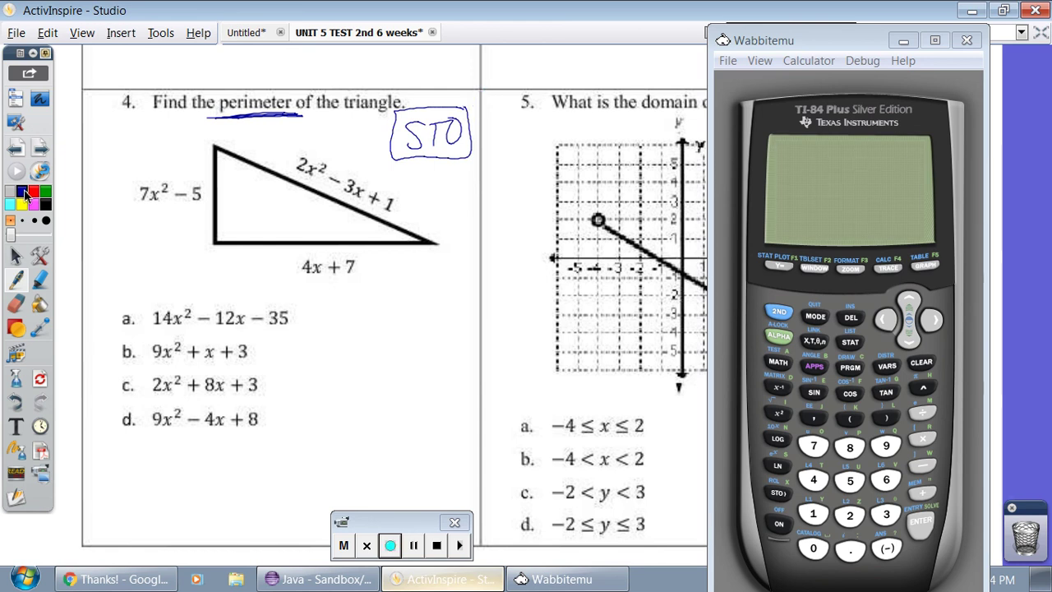
- Underline the 2x² and 7x² terms, start writing 9x², and cross out answers a and c
left_click_drag(289, 171, 313, 186)
left_click_drag(132, 203, 169, 196)
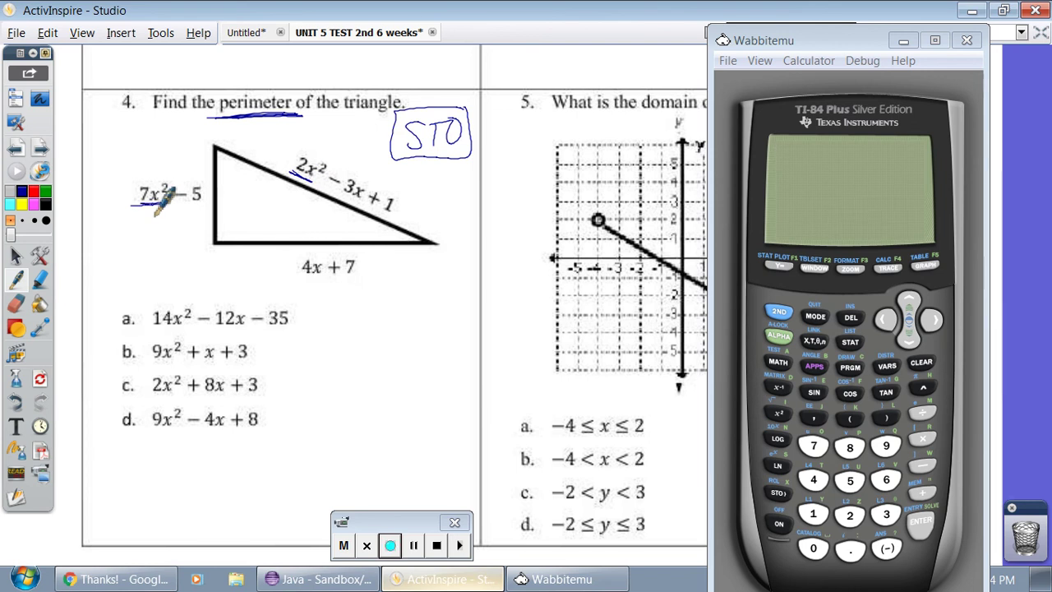
mouse_move(339, 322)
left_mouse_down()
mouse_move(347, 373)
mouse_move(371, 368)
mouse_move(405, 333)
left_mouse_up()
mouse_move(311, 302)
left_mouse_down()
mouse_move(115, 304)
mouse_move(275, 331)
left_mouse_up()
mouse_move(267, 372)
left_mouse_down()
mouse_move(107, 393)
mouse_move(253, 397)
left_mouse_up()
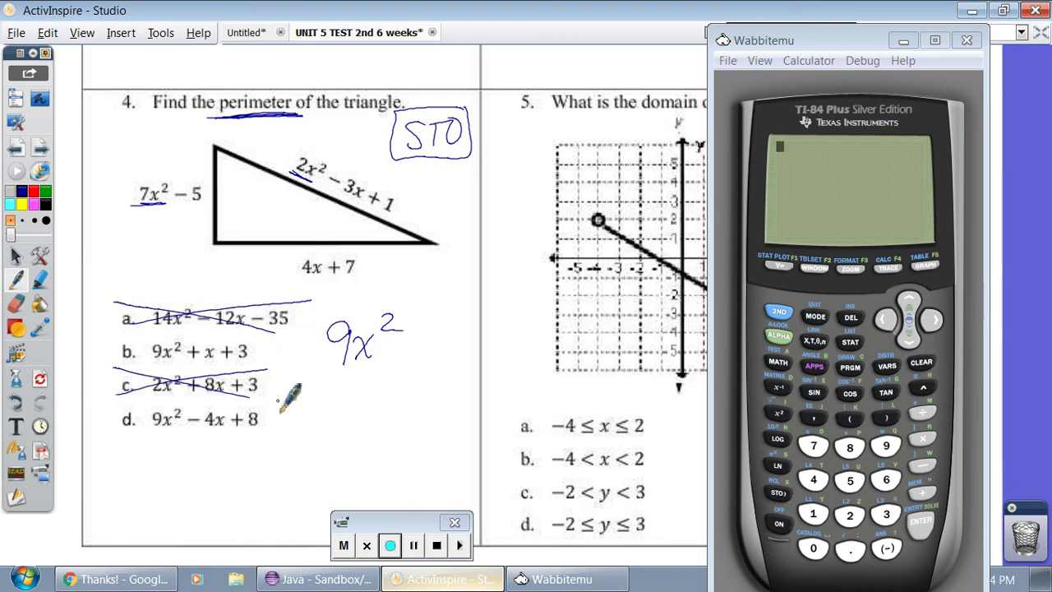
- In red, circle -3x and 4x, complete 9x² + 1x, and mark 1x in answer b
left_click(34, 193)
mouse_move(369, 174)
left_mouse_down()
mouse_move(339, 179)
mouse_move(348, 213)
mouse_move(372, 179)
left_mouse_up()
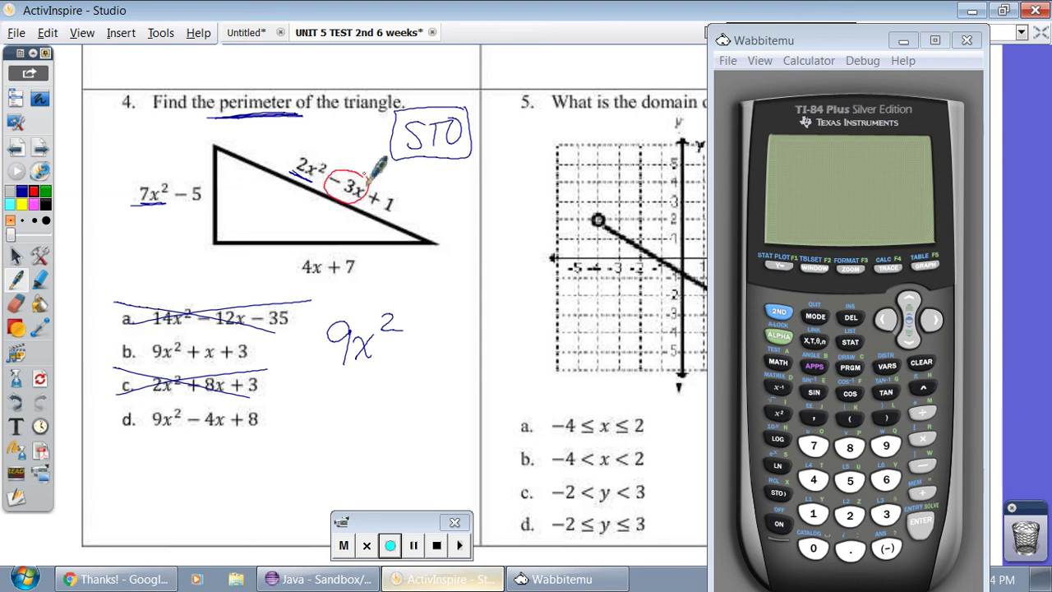
mouse_move(325, 250)
left_mouse_down()
mouse_move(329, 281)
mouse_move(316, 251)
mouse_move(294, 265)
left_mouse_up()
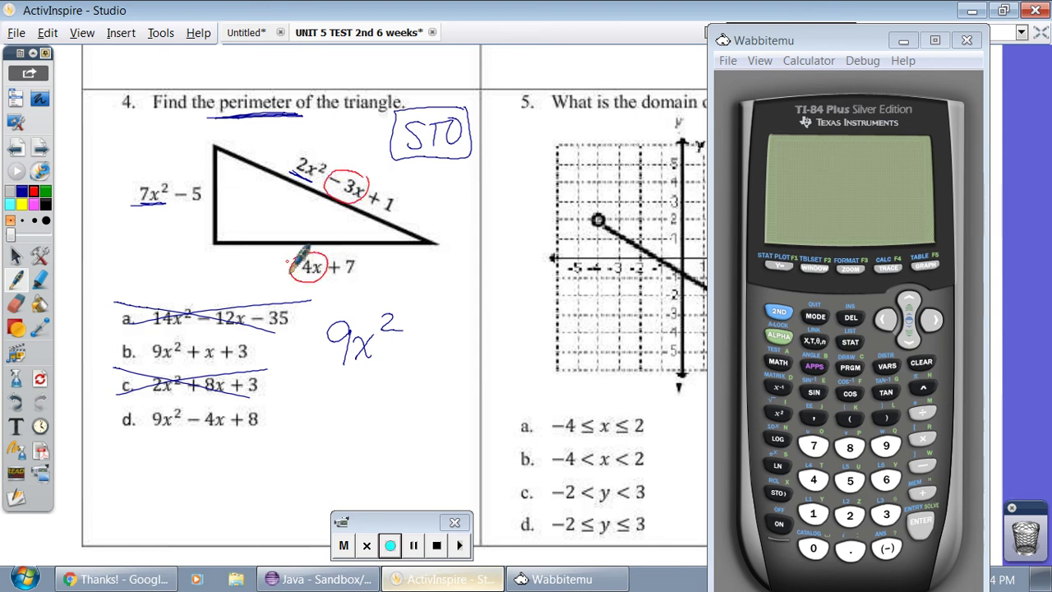
left_click_drag(383, 334, 401, 333)
mouse_move(382, 347)
left_mouse_down()
mouse_move(444, 356)
mouse_move(428, 358)
left_mouse_up()
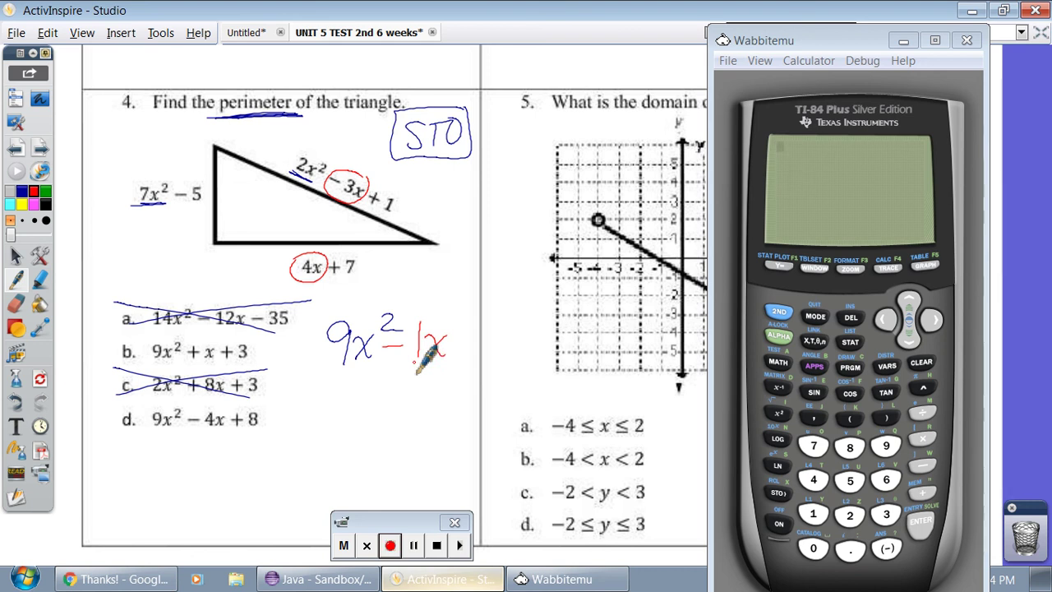
left_click_drag(387, 330, 390, 363)
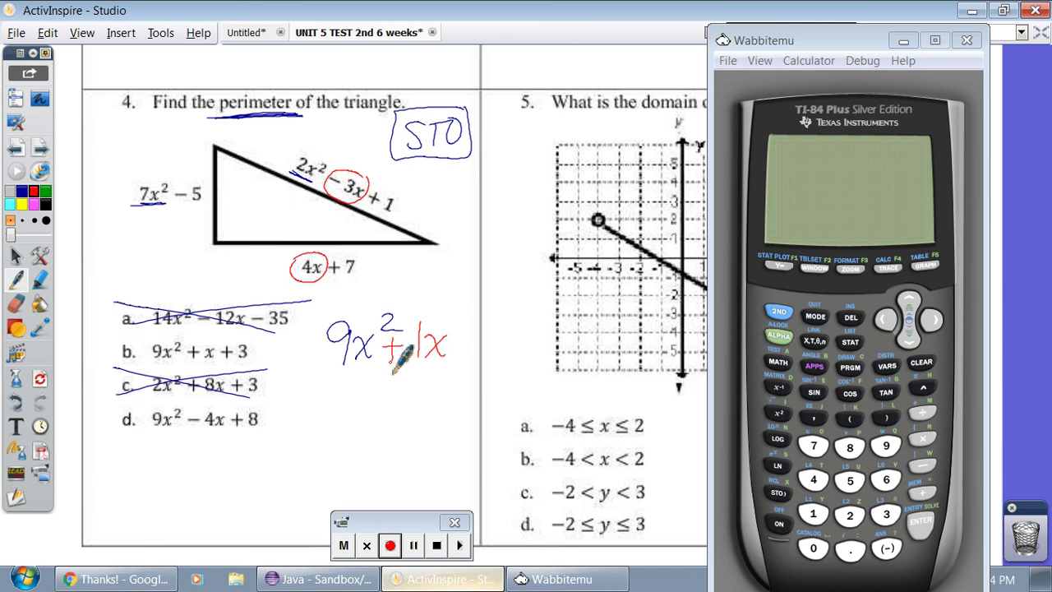
left_click_drag(199, 344, 200, 362)
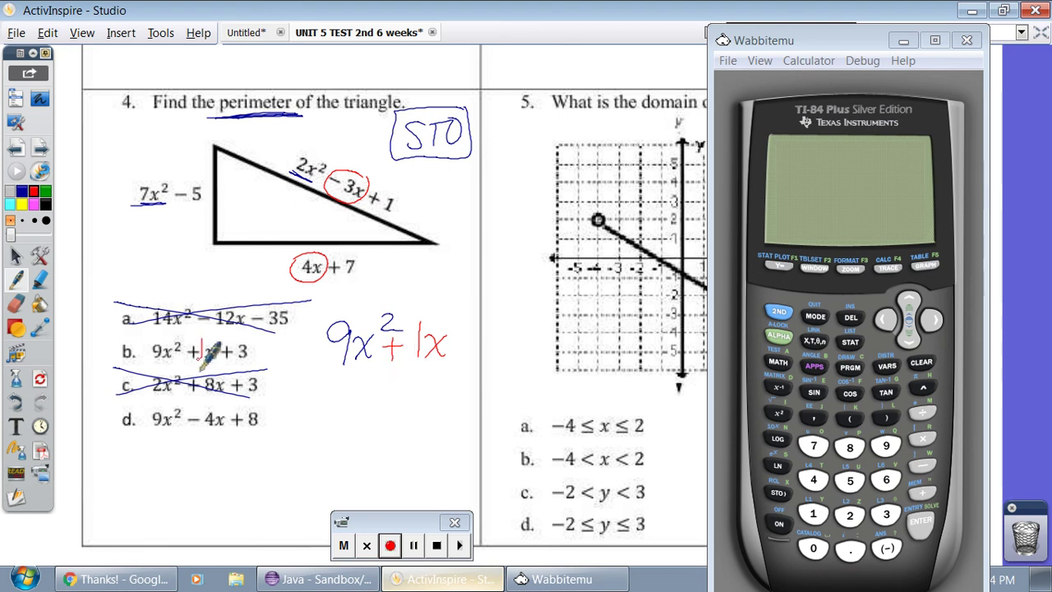